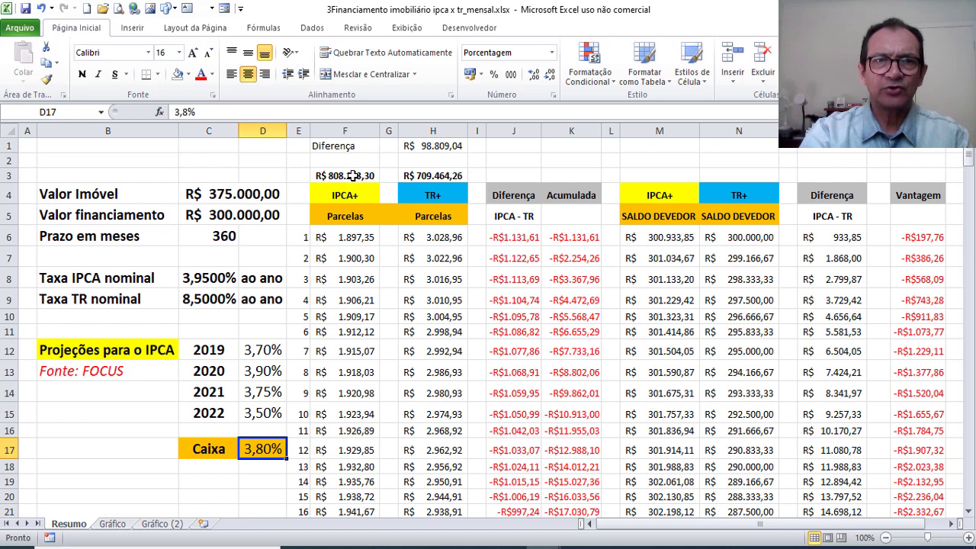
Inspect the total paid under IPCA+ and TR+ in F3 and H3, and the difference between them in H1
left_click(352, 175)
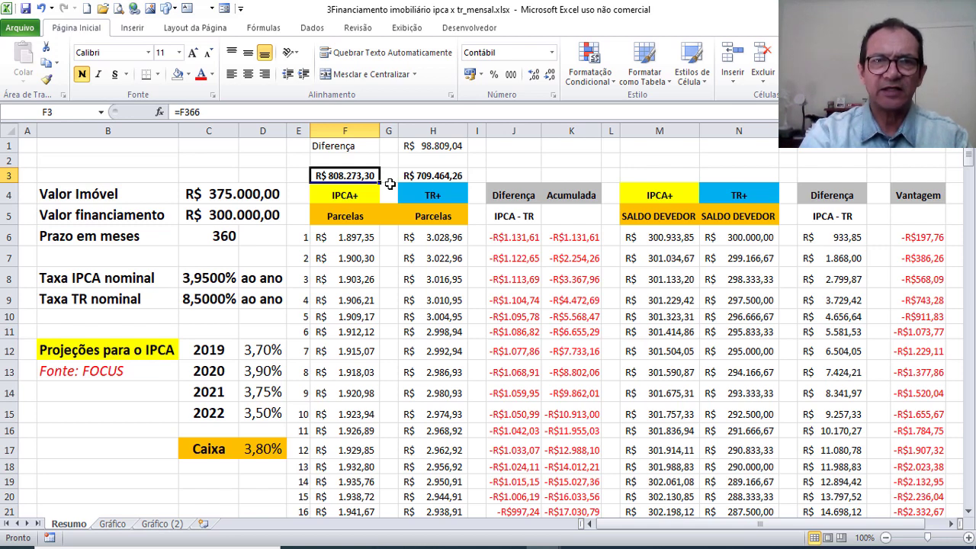
left_click(424, 177)
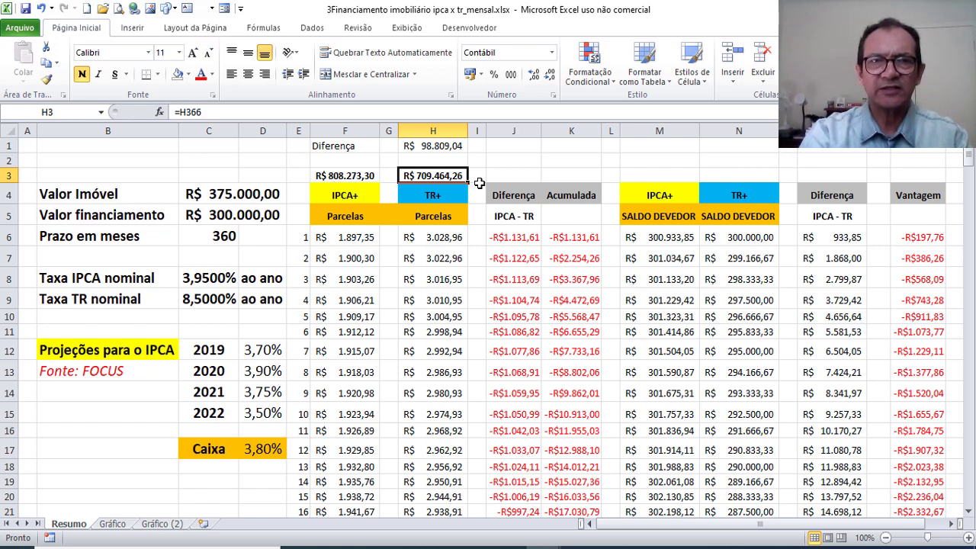
left_click(420, 146)
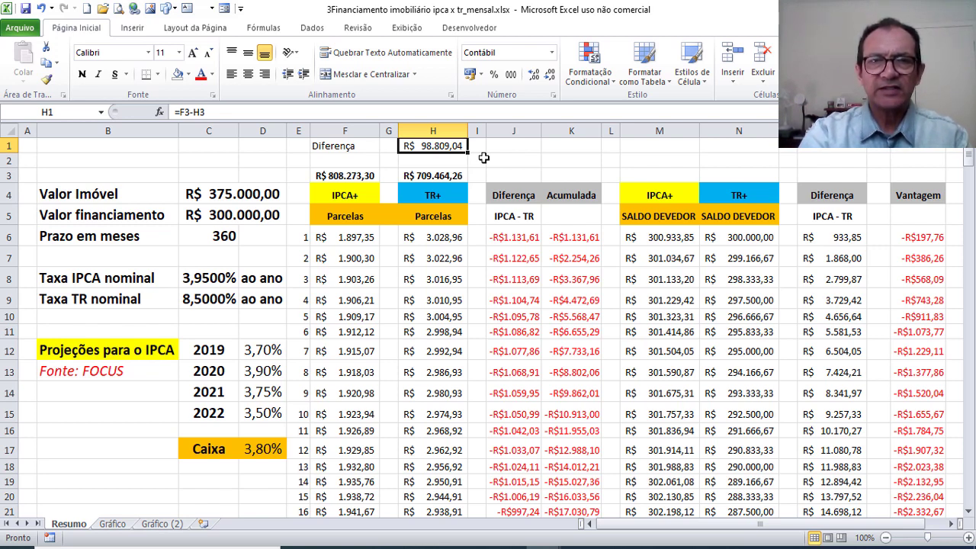
Compare the first month's IPCA+ and TR+ installments with their monthly and accumulated differences in row 6
left_click(516, 239)
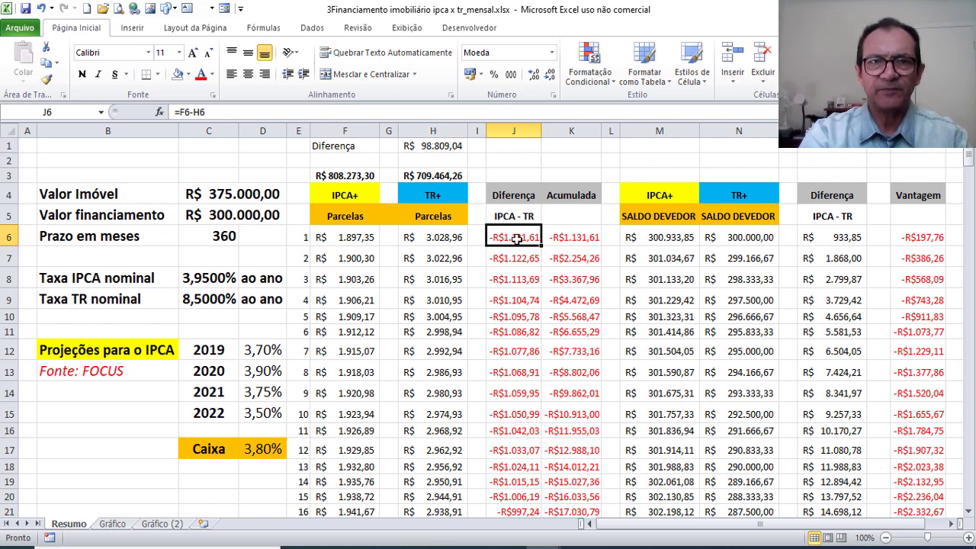
left_click(352, 240)
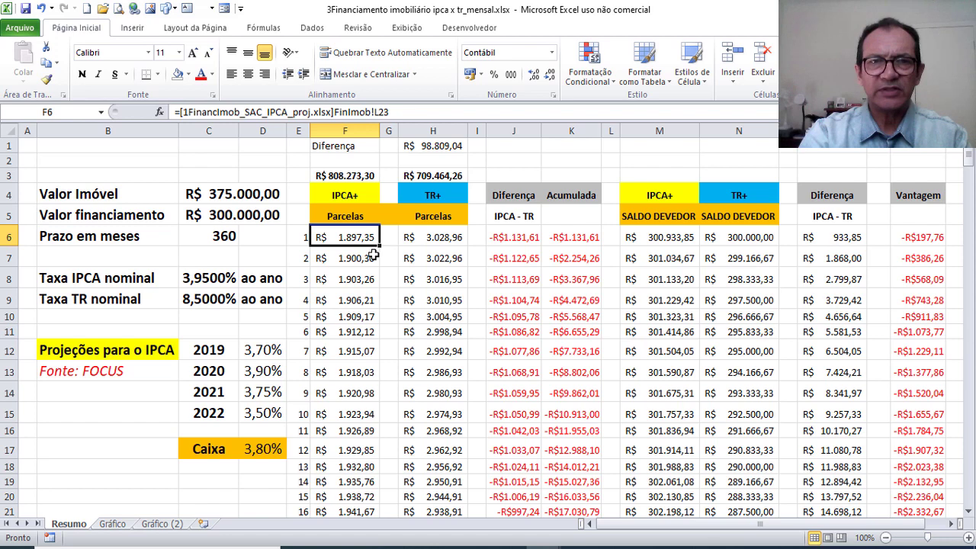
left_click(441, 239)
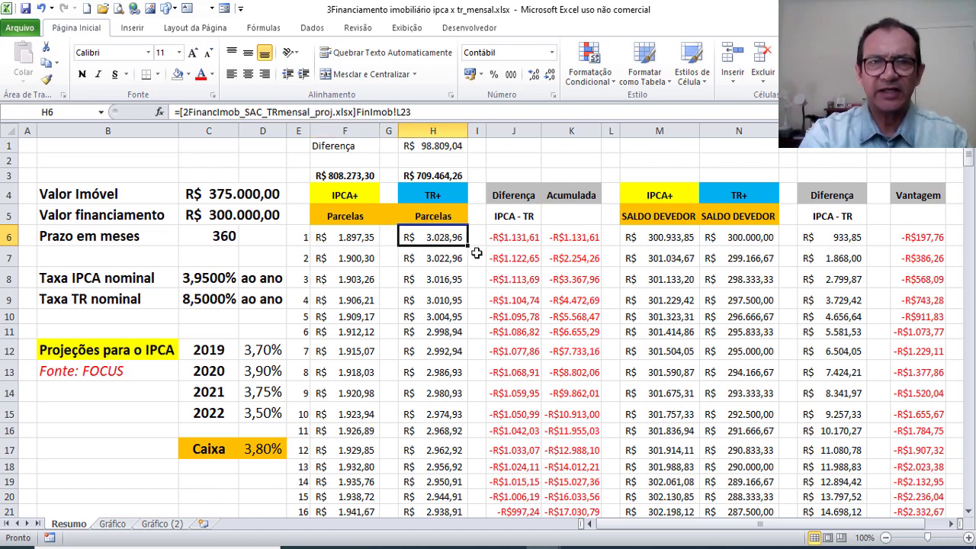
left_click(519, 239)
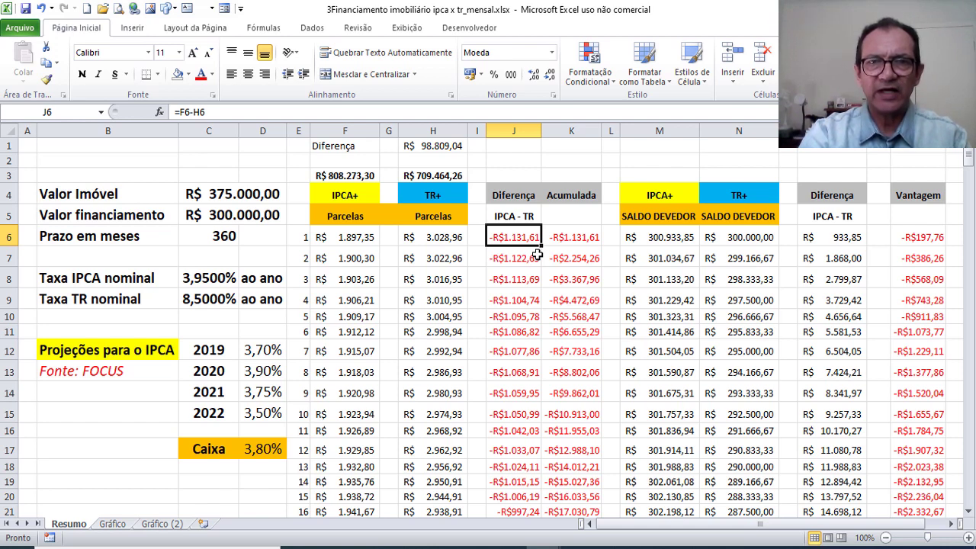
left_click(580, 240)
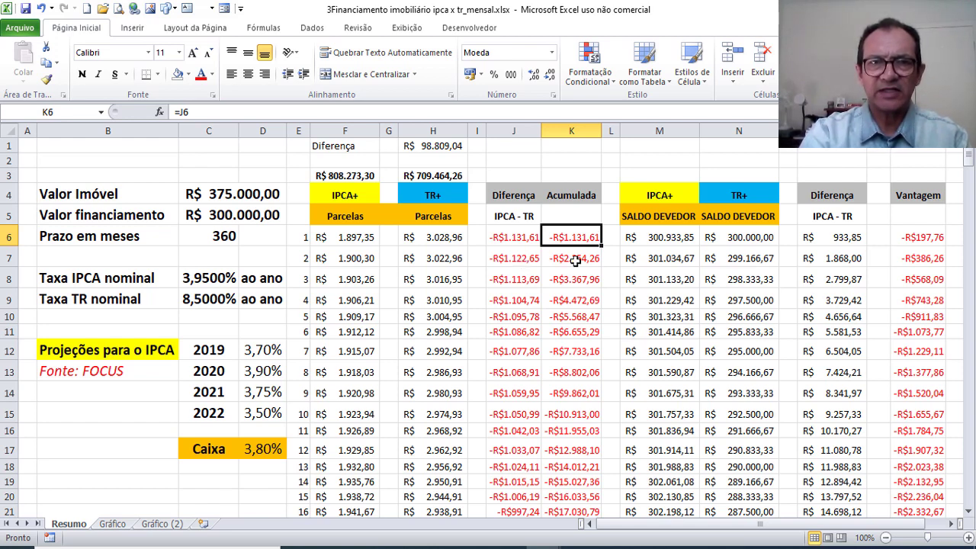
Follow the accumulated installment difference from month 1 to month 128, comparing it with that month's difference in J133
left_click(303, 239)
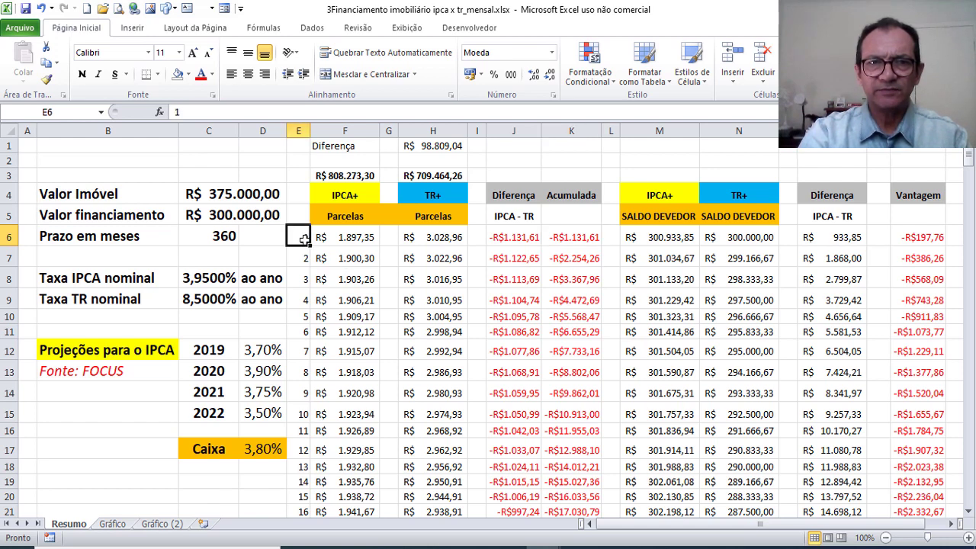
left_click(589, 240)
scroll(591, 262, "down", 3)
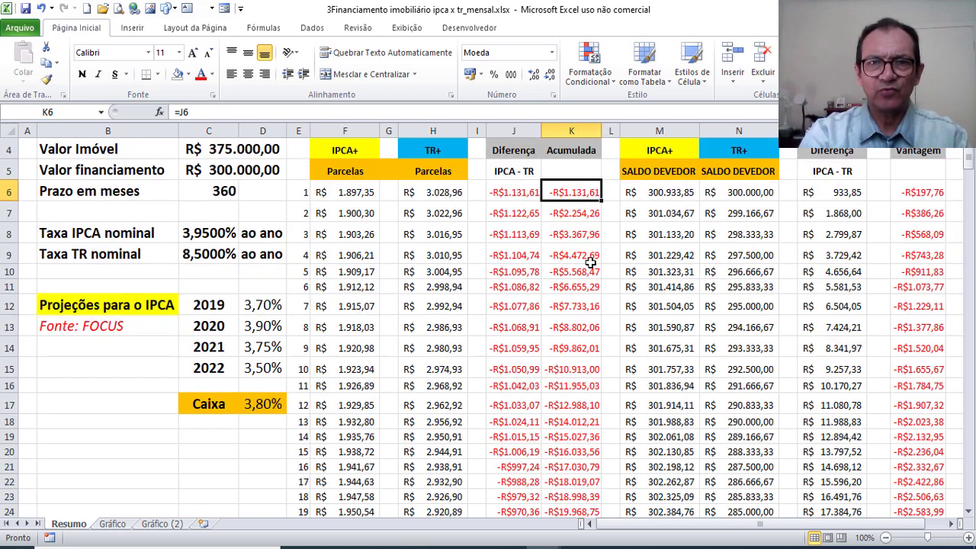
scroll(591, 261, "down", 14)
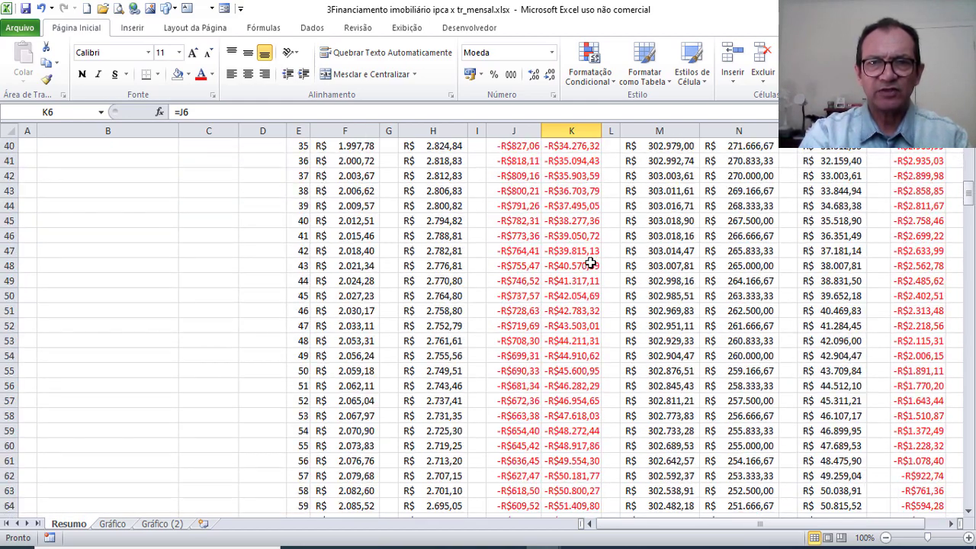
scroll(591, 263, "down", 13)
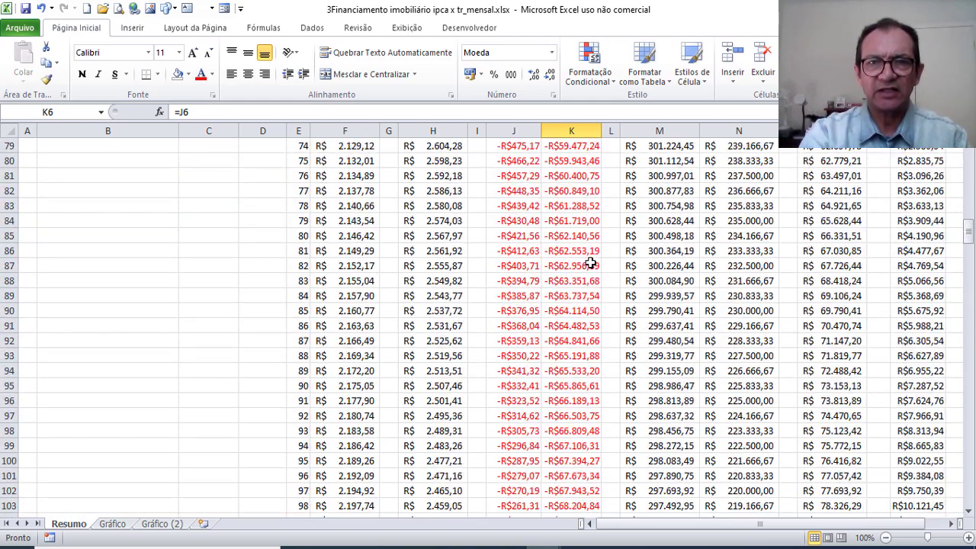
scroll(581, 276, "down", 11)
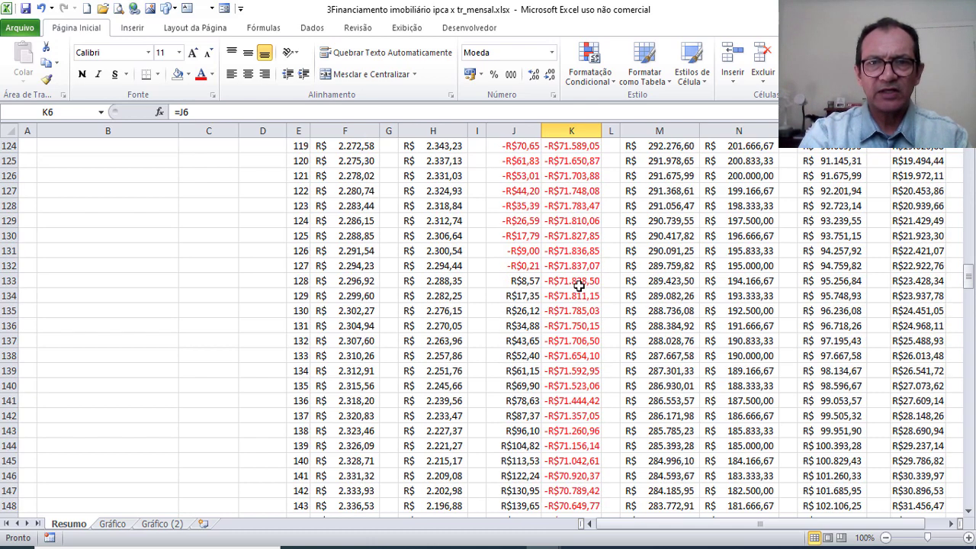
left_click(580, 284)
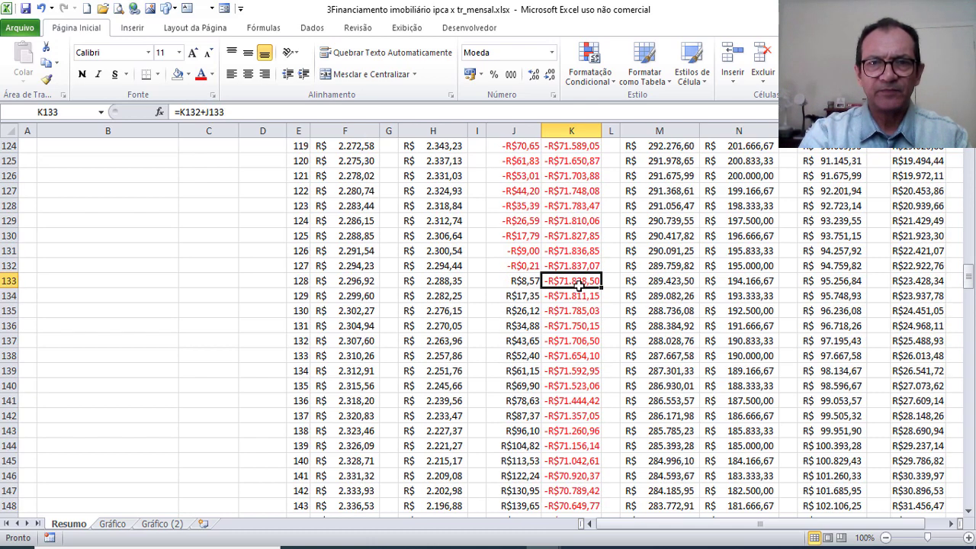
left_click(525, 283)
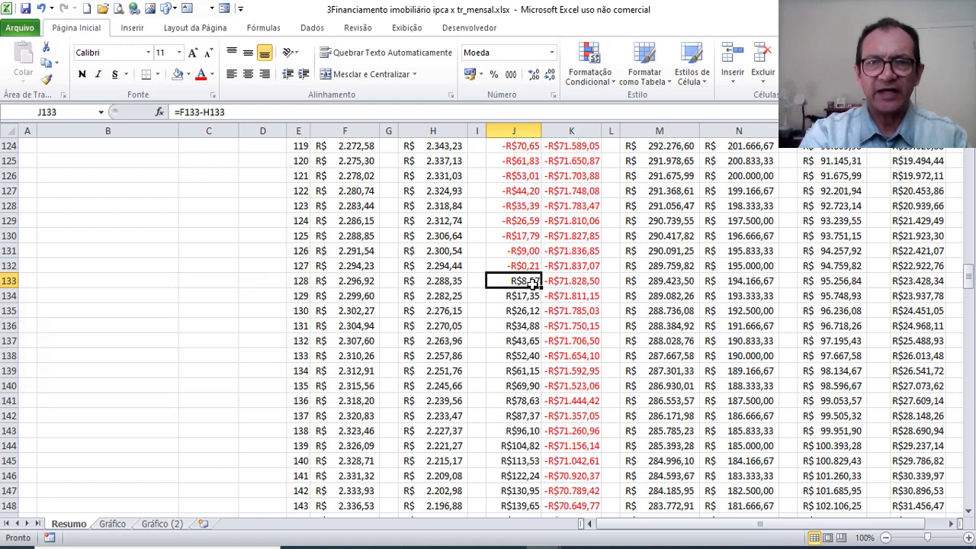
left_click(573, 282)
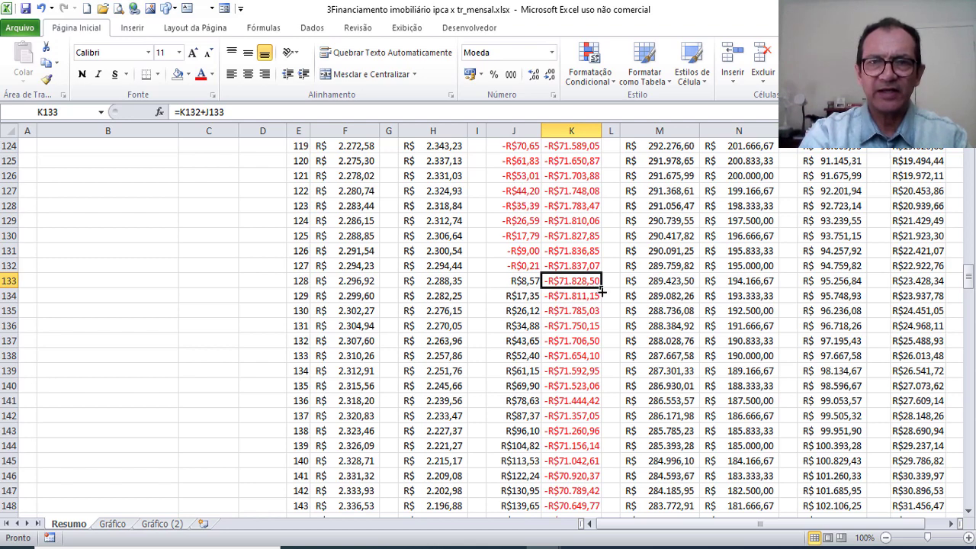
Trace the Acumulada column down to installments 256 and 257 to examine where its sign changes
scroll(602, 291, "down", 10)
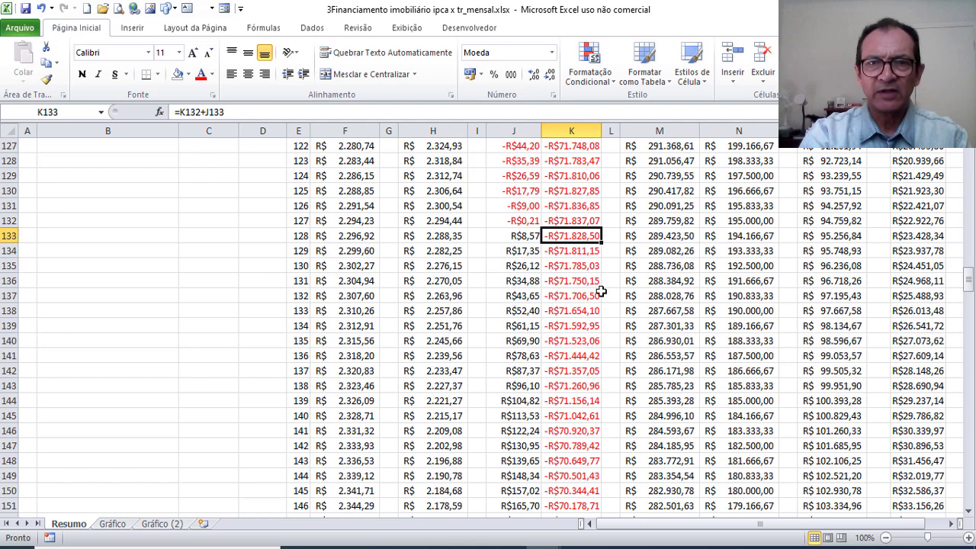
scroll(602, 290, "down", 20)
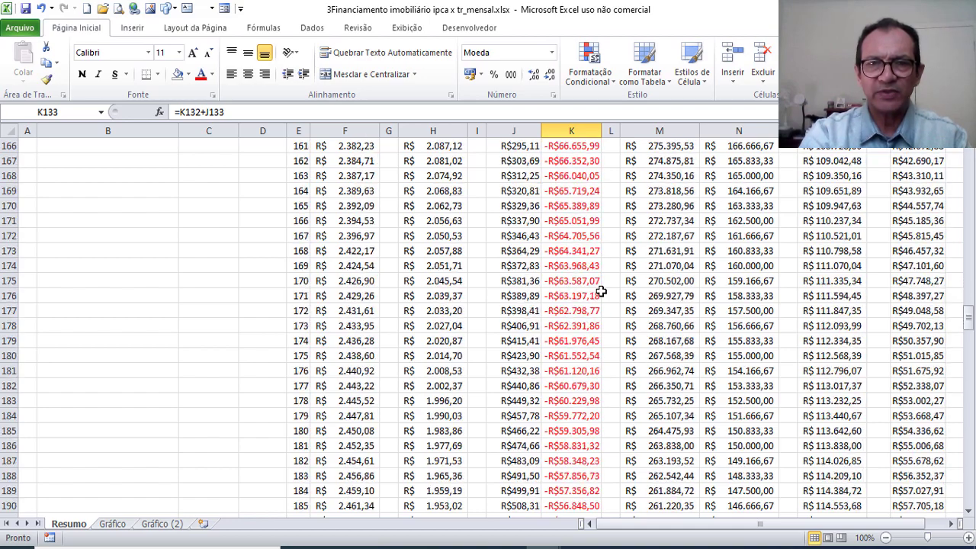
scroll(602, 291, "down", 10)
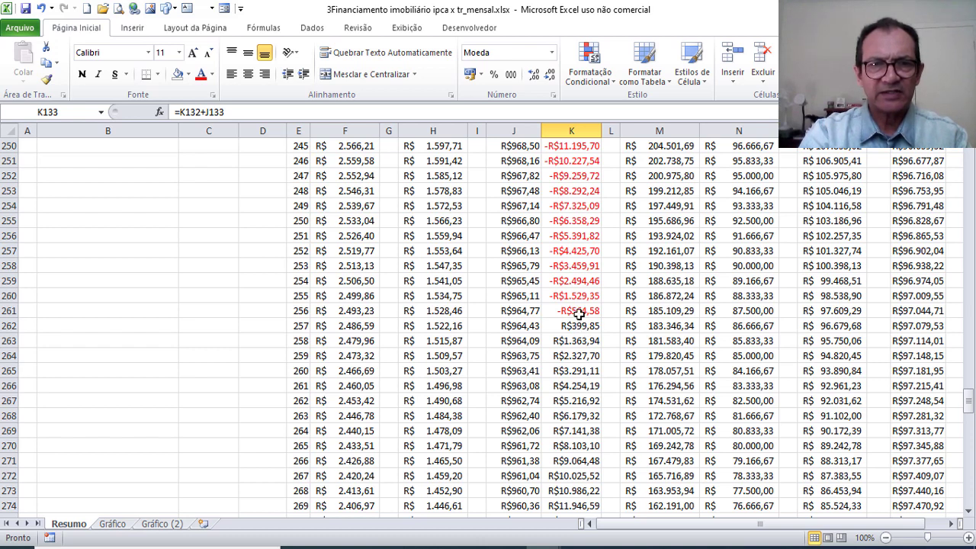
left_click(577, 310)
left_click(291, 314)
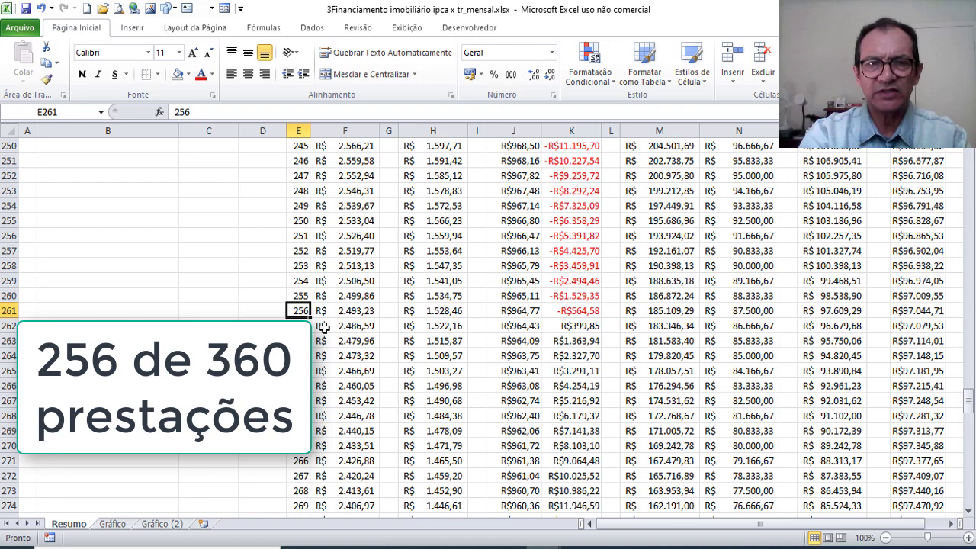
left_click(572, 312)
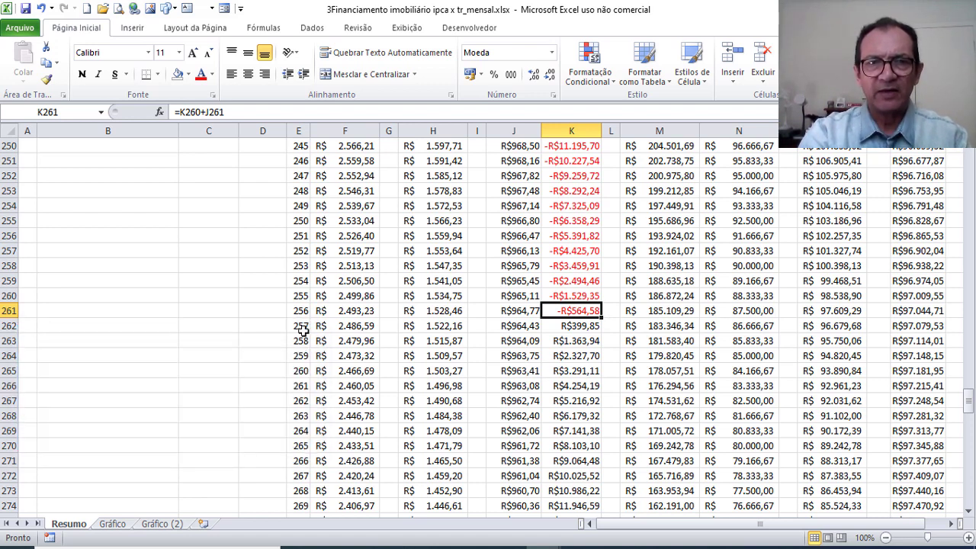
left_click(301, 327)
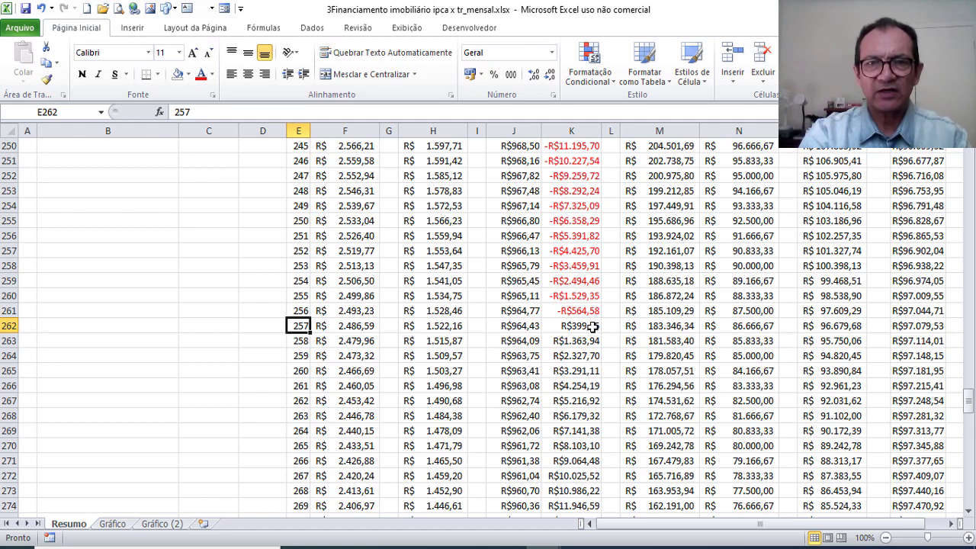
left_click(593, 327)
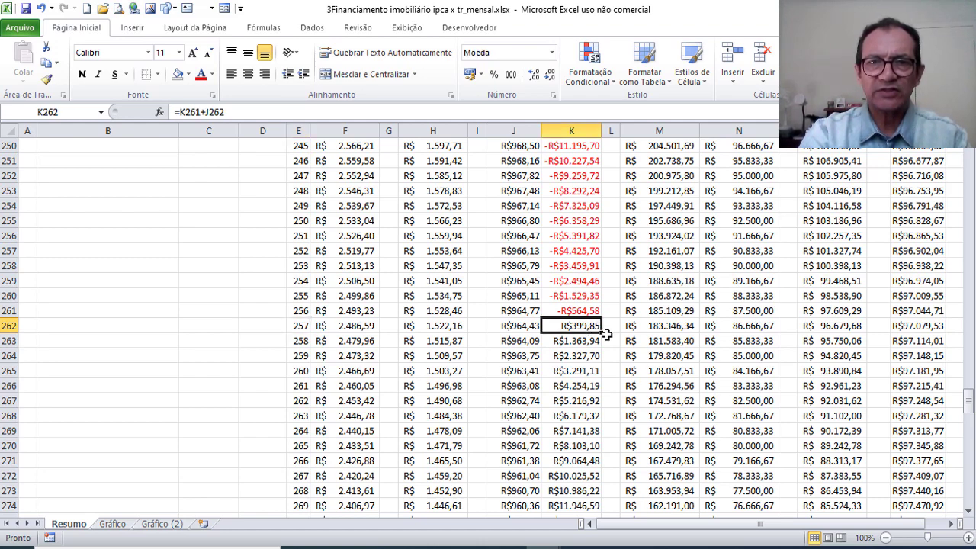
Check the accumulated difference at the final installment, month 360, and return to the start of the sheet
scroll(607, 334, "down", 13)
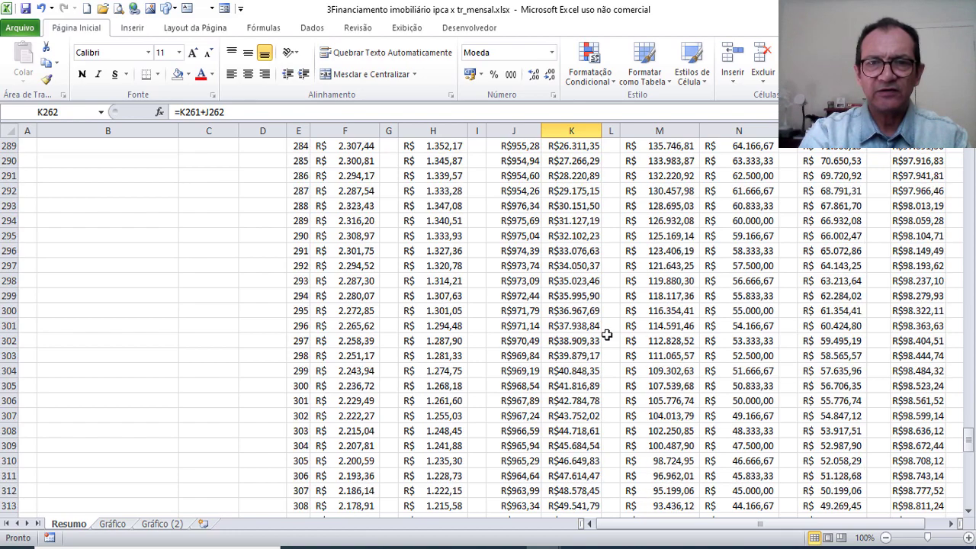
scroll(606, 334, "down", 15)
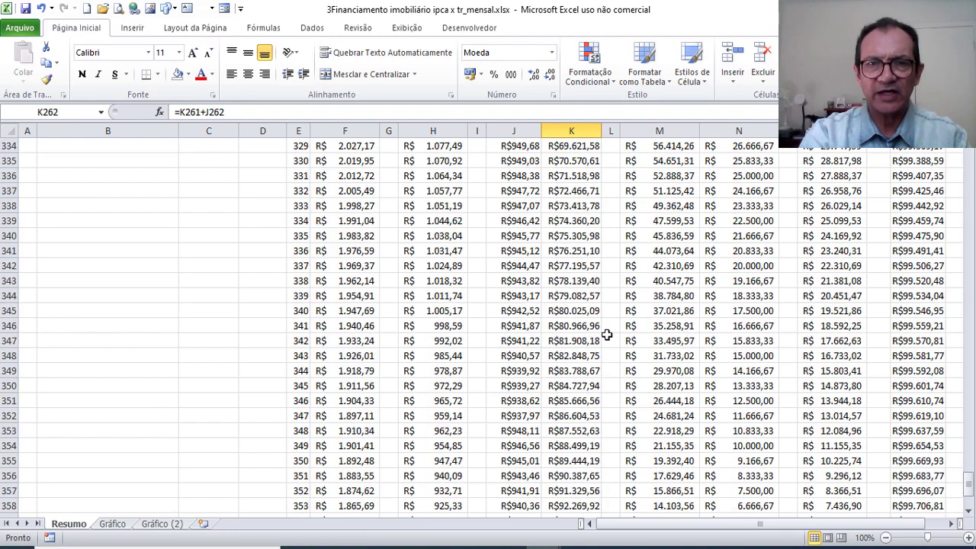
scroll(607, 334, "down", 6)
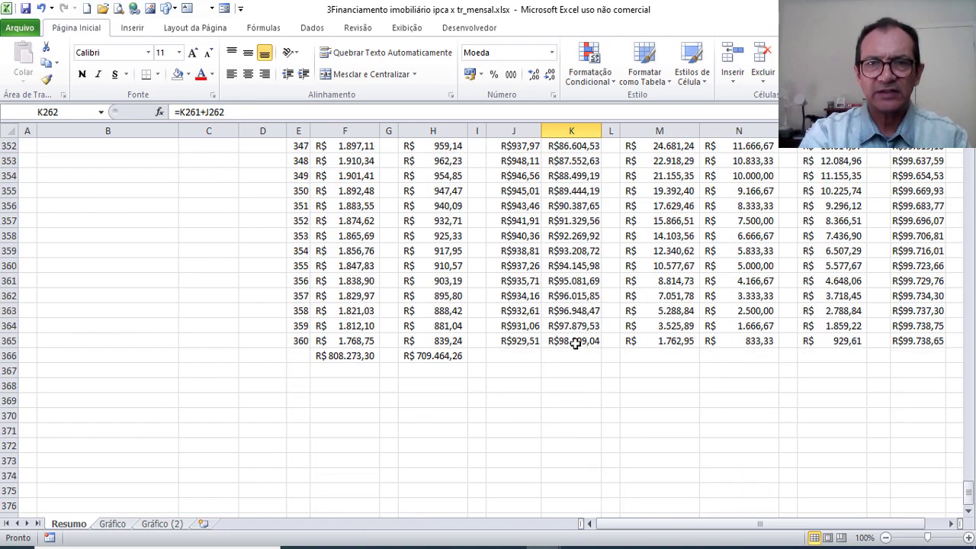
left_click(575, 342)
scroll(602, 445, "up", 16)
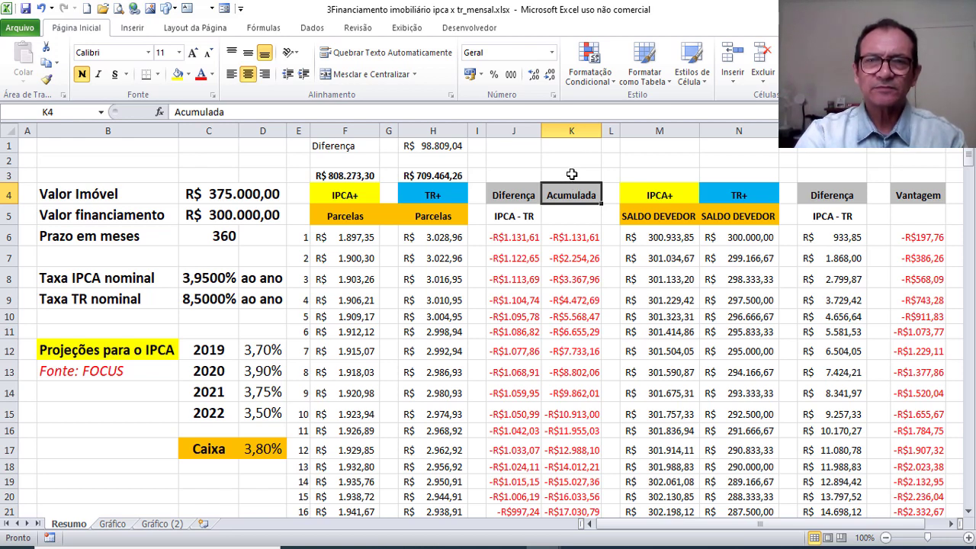
Review the IPCA+ and TR+ SALDO DEVEDOR columns alongside the Acumulada and Vantagem columns
left_click(666, 215)
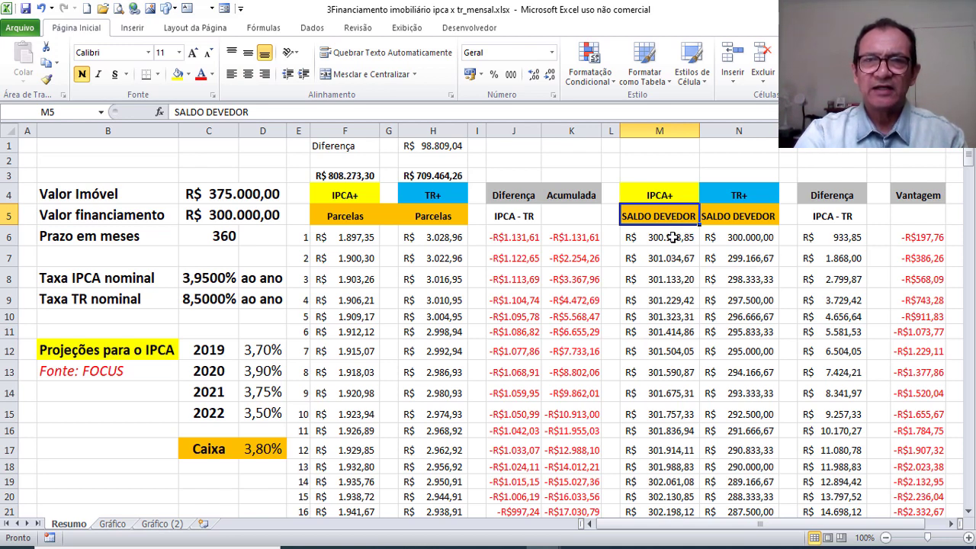
left_click(759, 218)
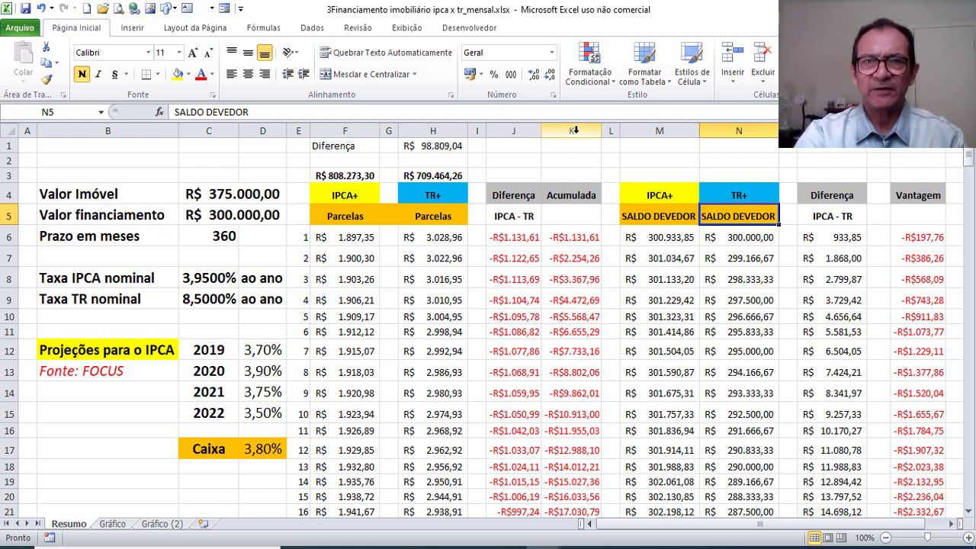
left_click(573, 131)
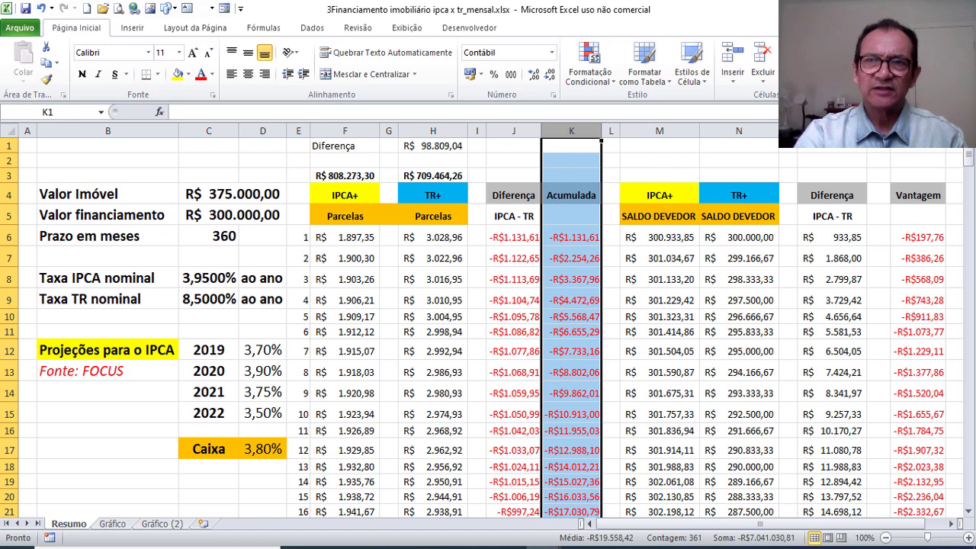
left_click(918, 130)
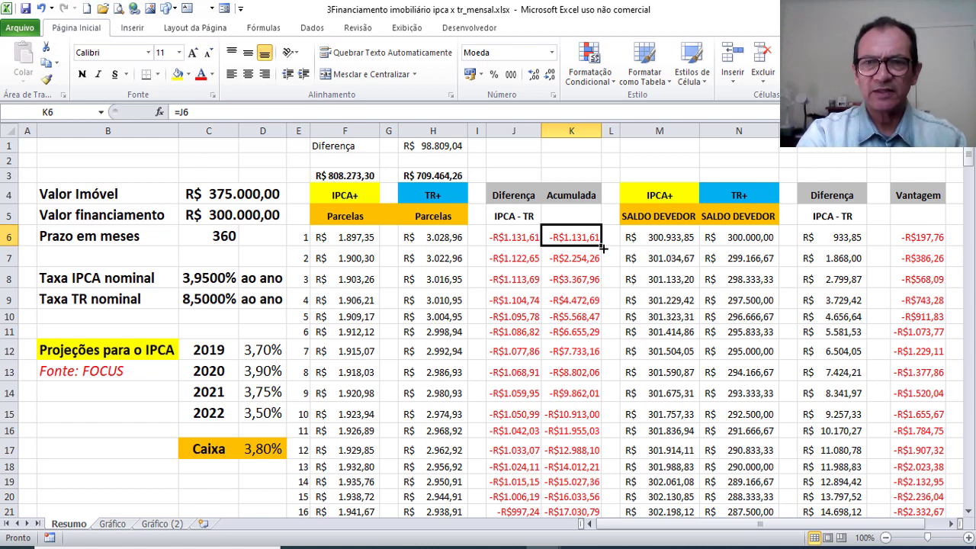
Examine the outstanding balance difference in P6 and the Vantagem formulas for installments 1 and 2
left_click(831, 241)
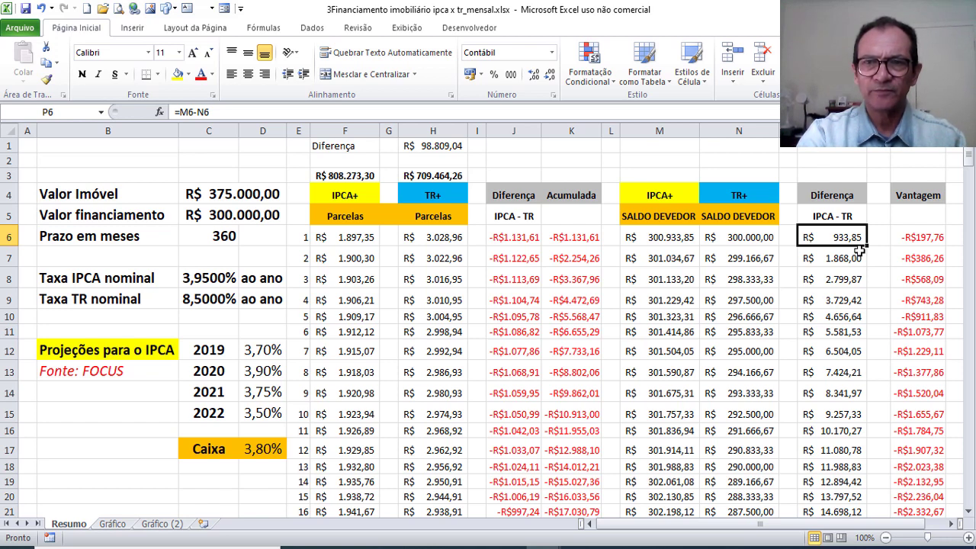
left_click(922, 239)
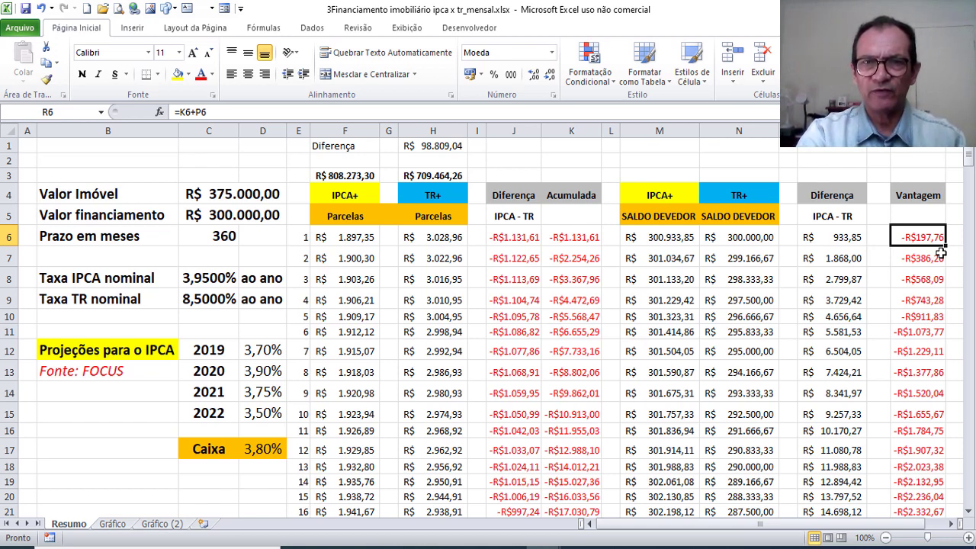
left_click(942, 254)
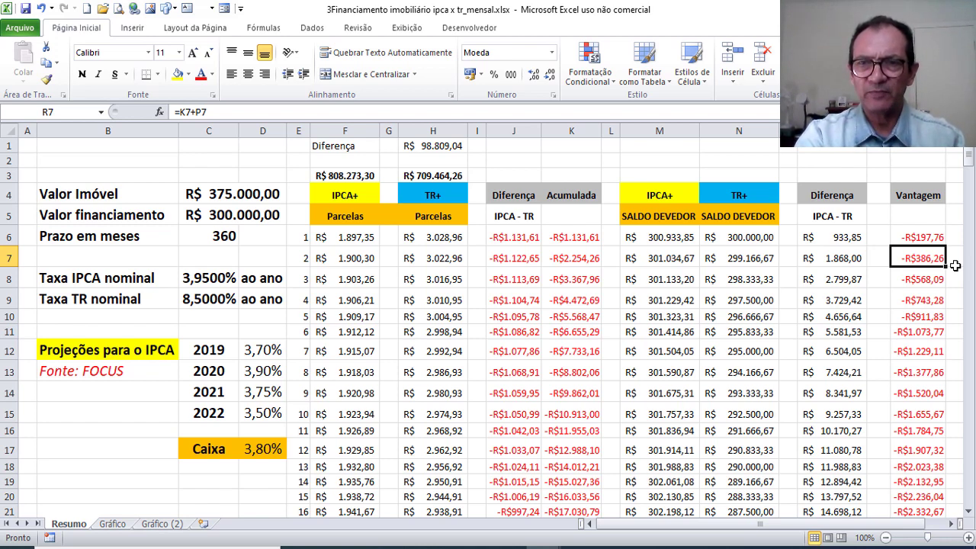
Follow the Vantagem column down to the highlighted installment 62, check its value in R67, and return to the start of the sheet
scroll(956, 266, "down", 9)
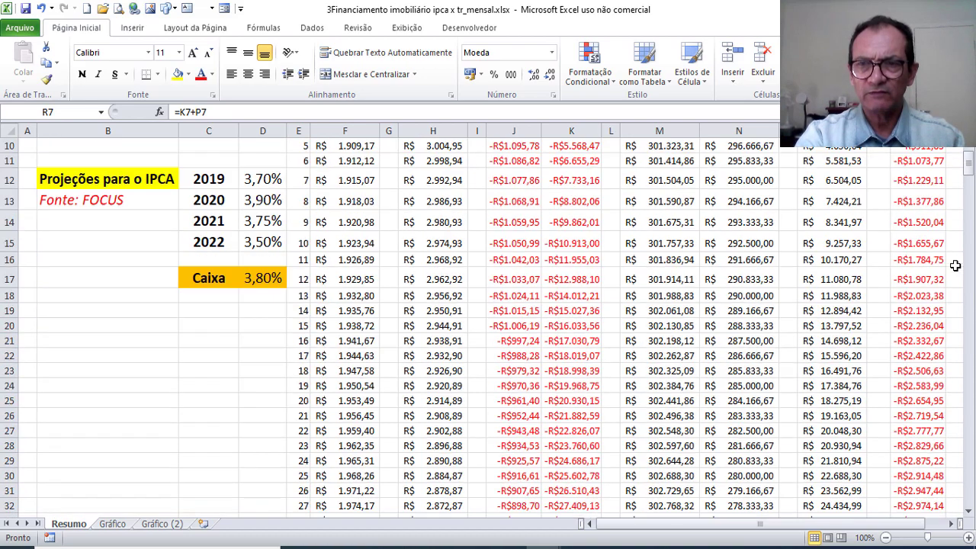
scroll(955, 265, "down", 9)
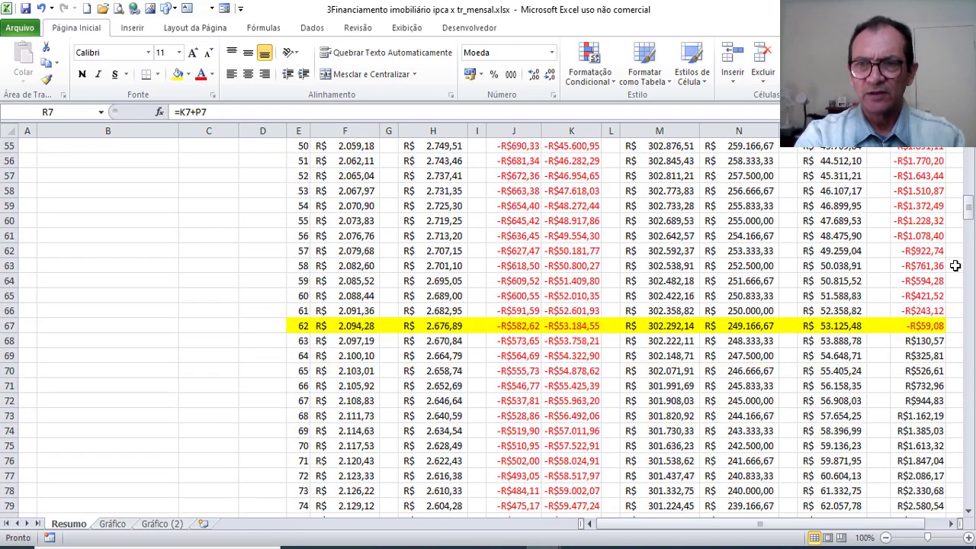
left_click(925, 326)
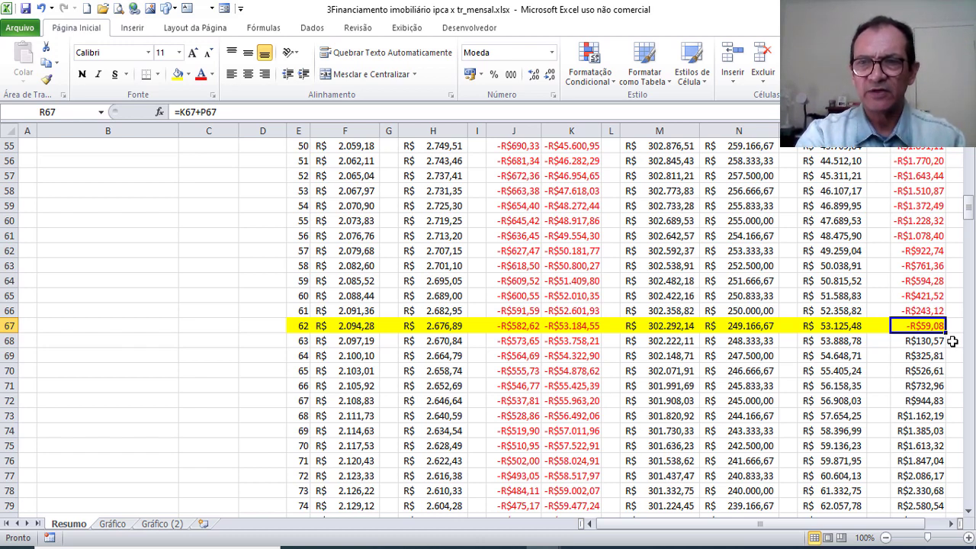
scroll(952, 342, "up", 1)
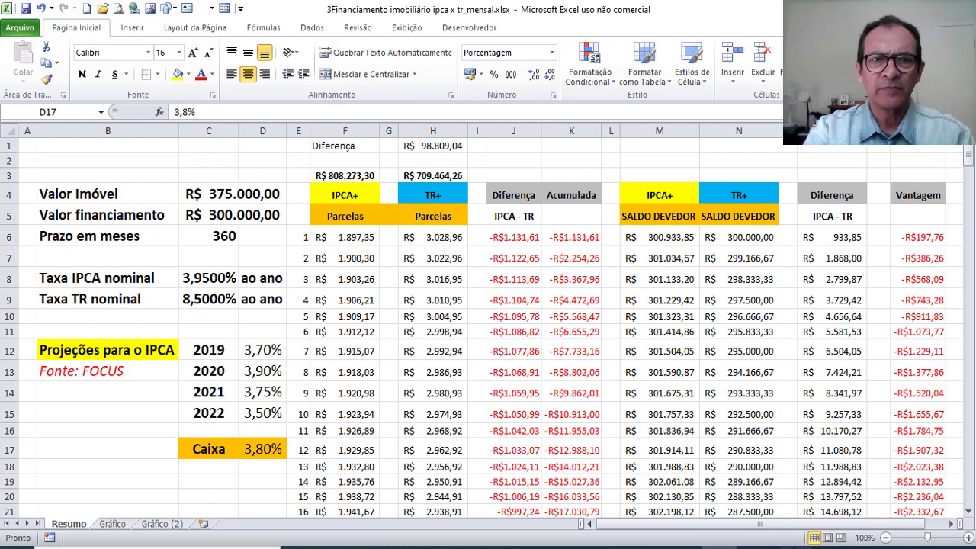
Set the Caixa inflation projection in D17 to 4,50% and check the Vantagem value for installment 8
left_click(267, 455)
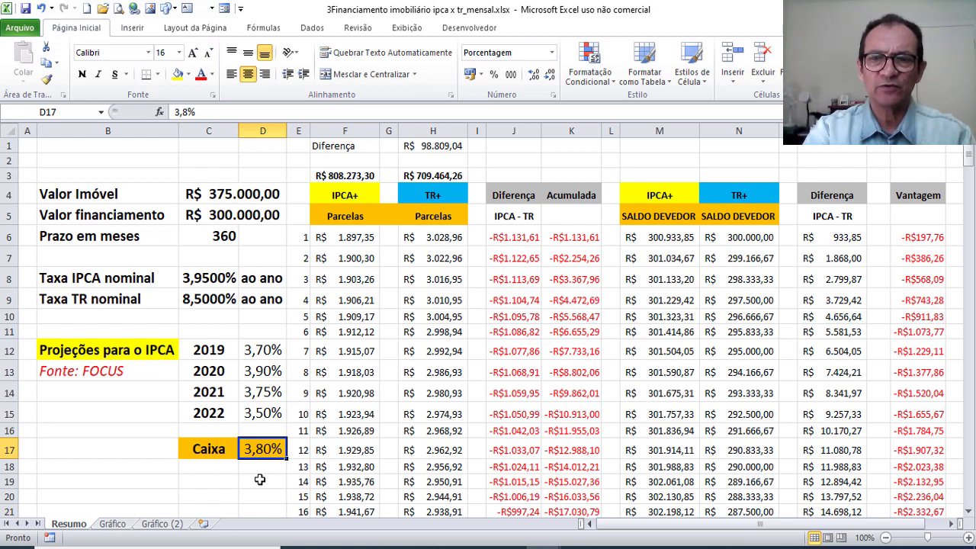
type("4,50")
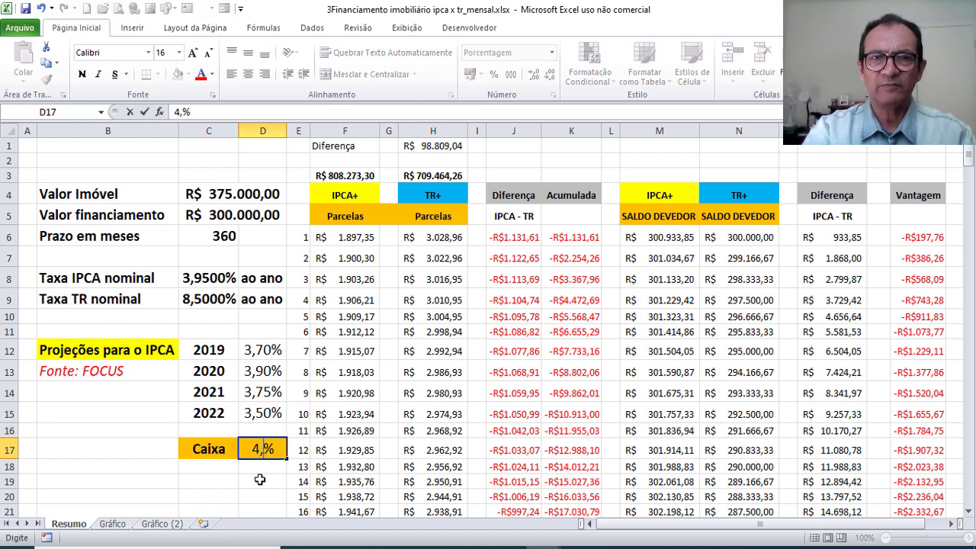
key("Return")
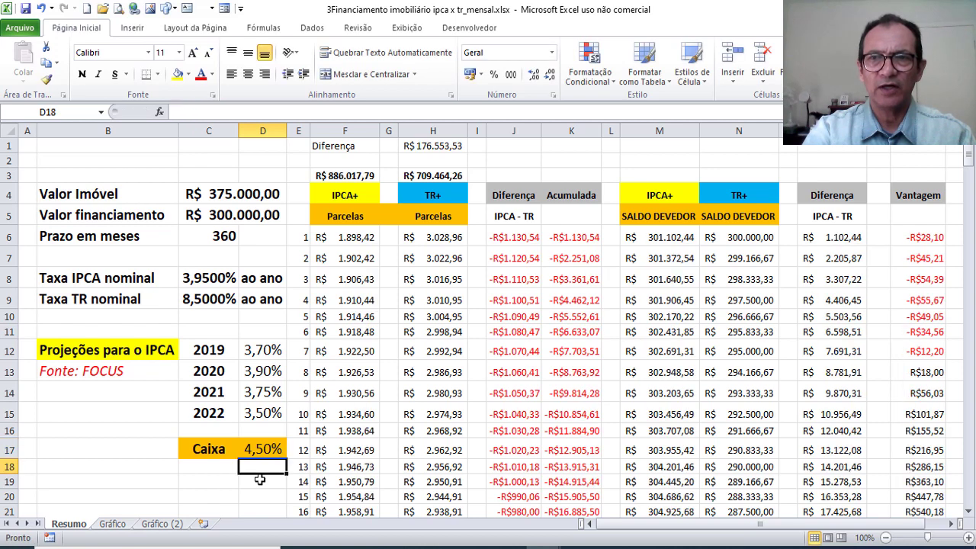
left_click(931, 374)
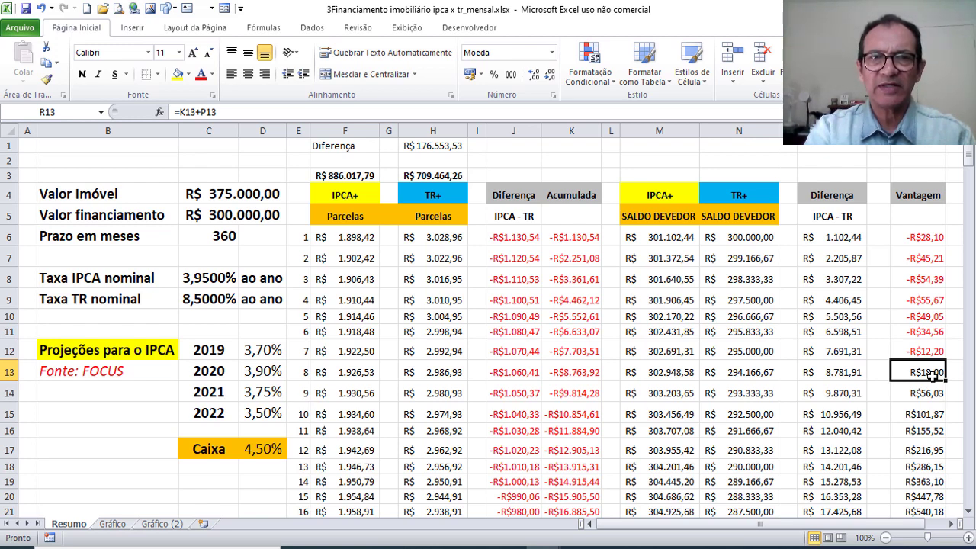
Set the Caixa inflation projection in D17 to 4,80%
left_click(263, 449)
type("%")
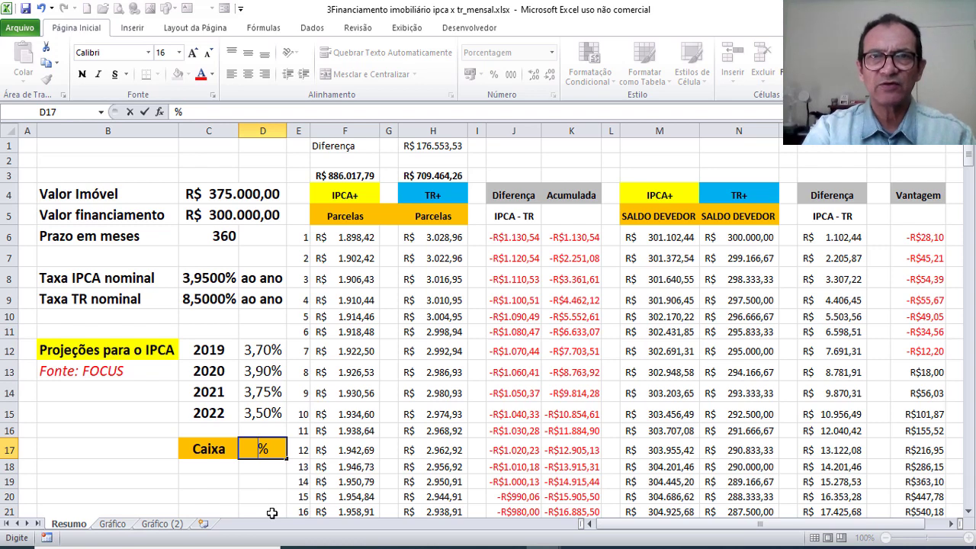
type("4,80")
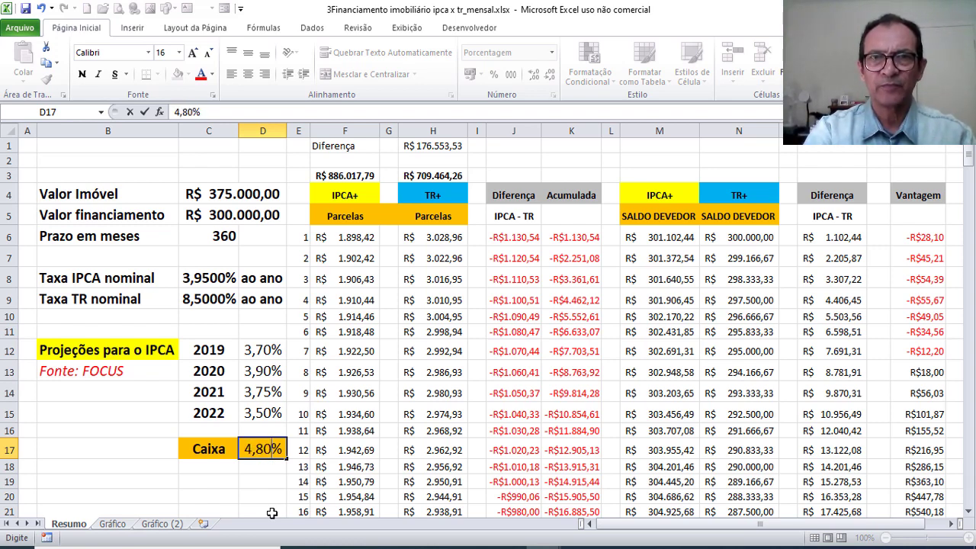
key("Return")
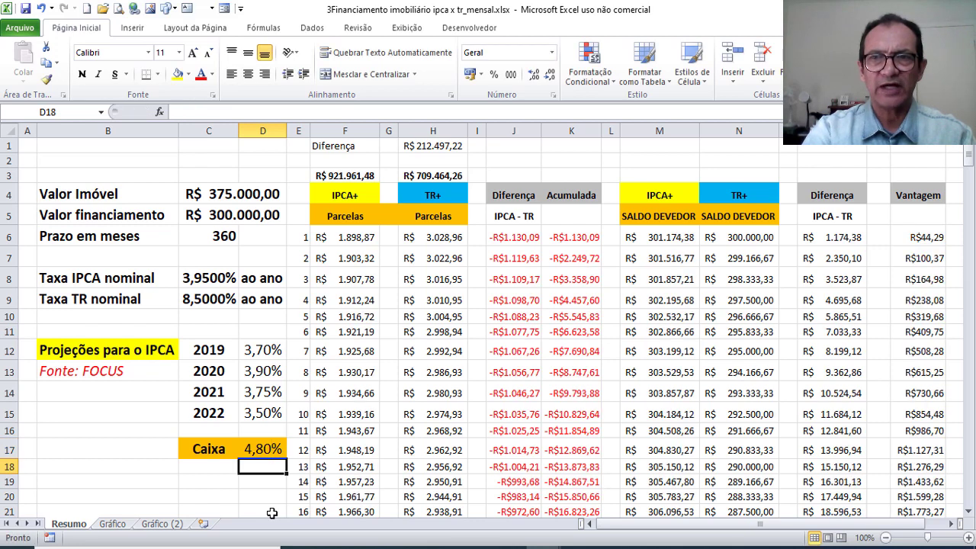
Restore the Caixa inflation projection in D17 to 3,80% and reselect that cell
left_click(273, 451)
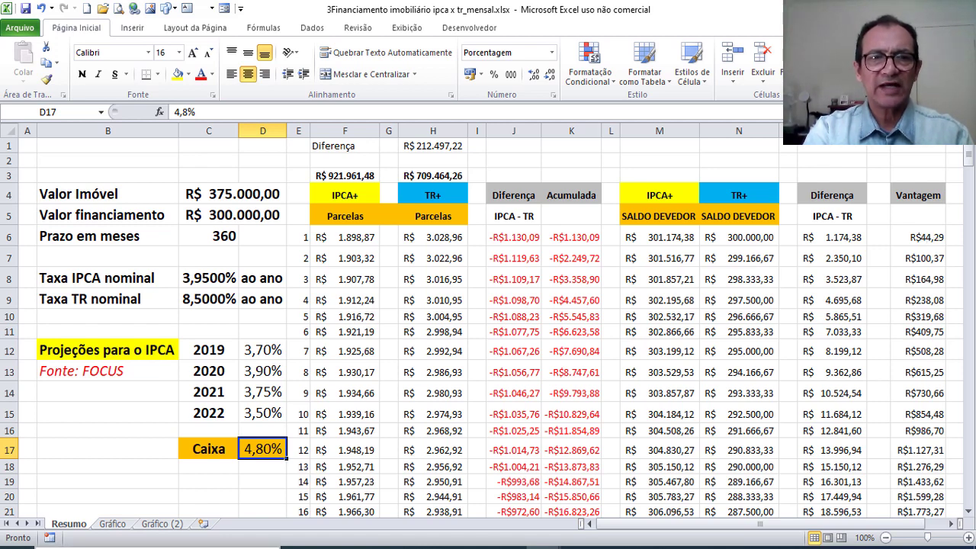
type("3")
key("BackSpace")
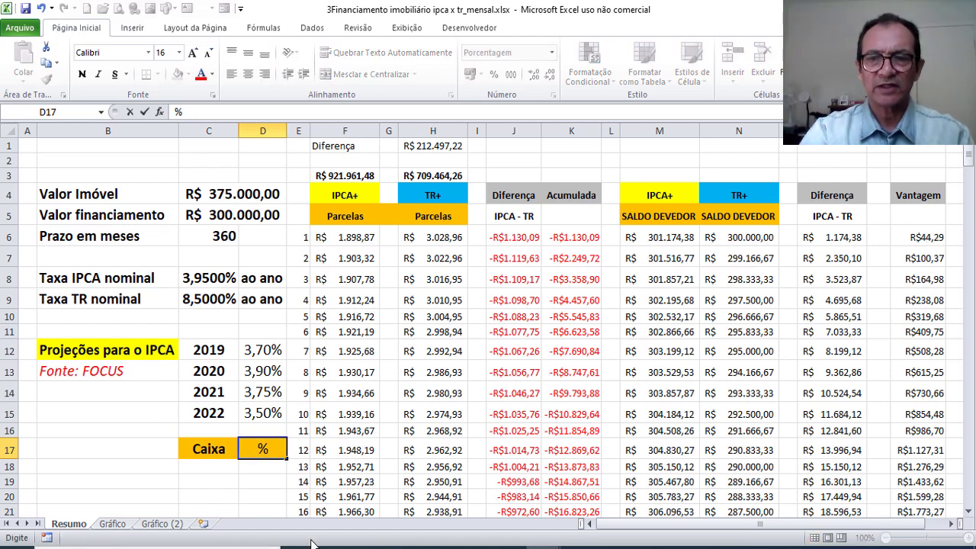
type("3,80")
key("Return")
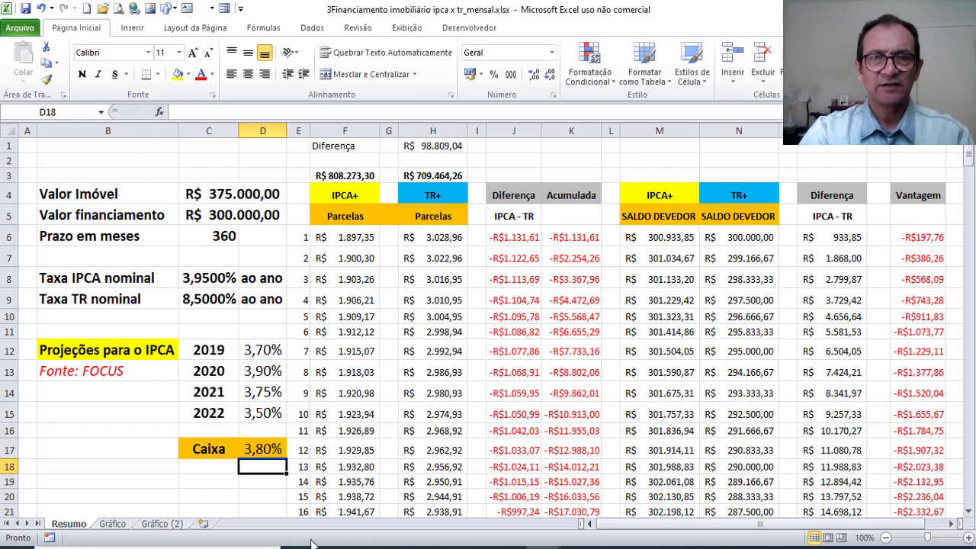
left_click(258, 449)
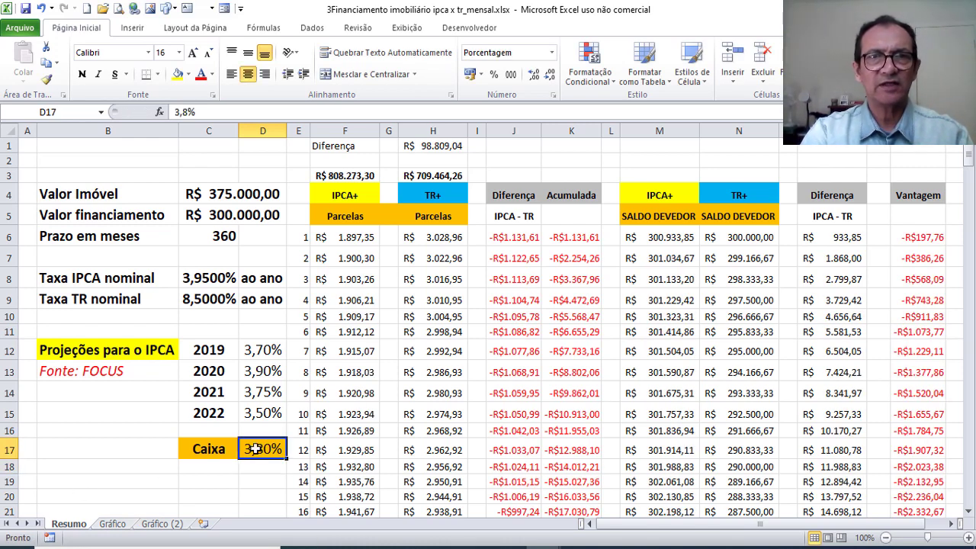
Examine the outstanding balance chart on the Gráfico sheet, following the IPCA curve from around month 241 to the end of the term
left_click(112, 523)
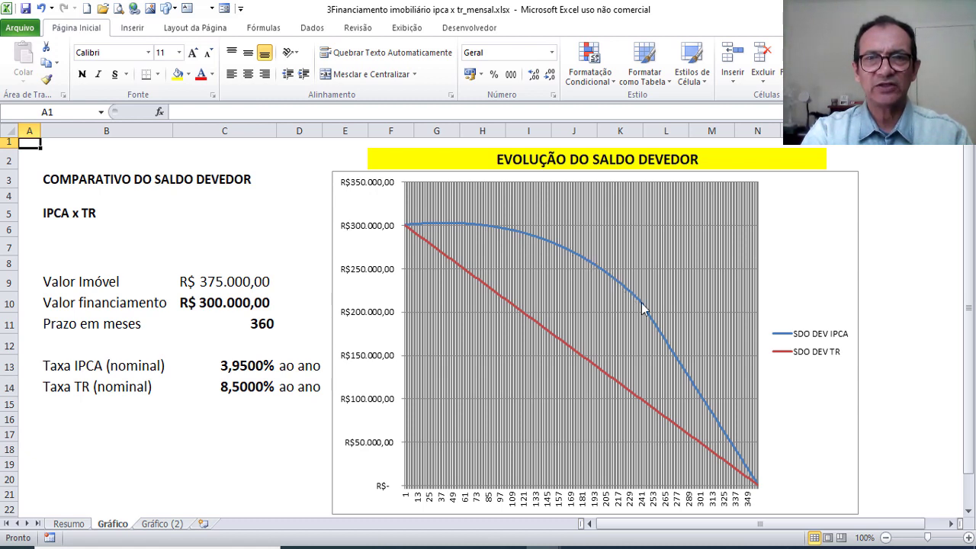
mouse_move(643, 312)
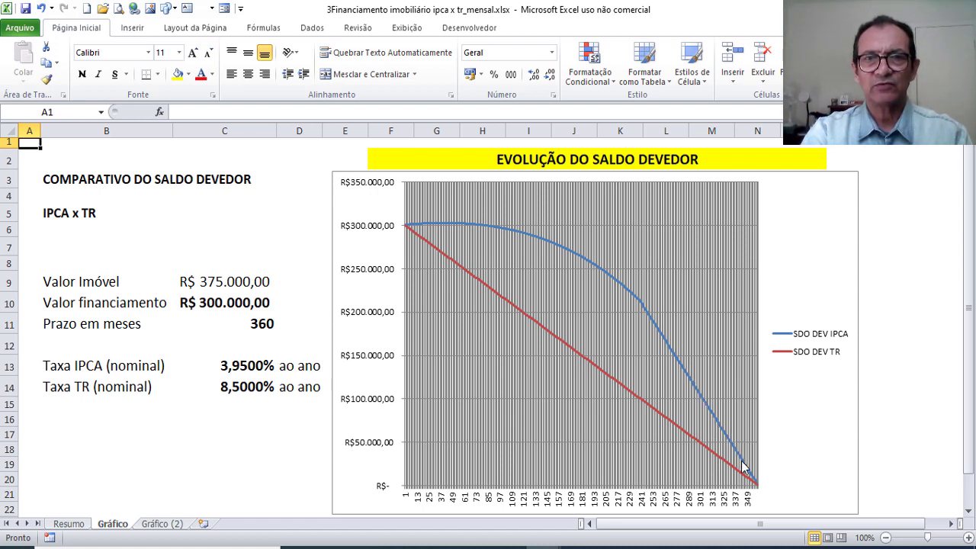
mouse_move(744, 467)
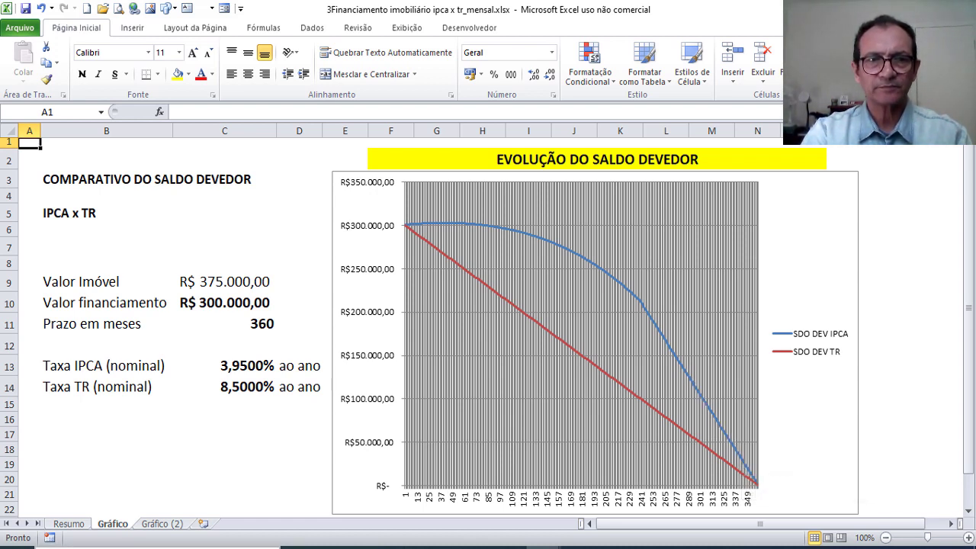
Examine the installment chart on the Gráfico (2) sheet, tracing the Parc IPCA line from its start to its peak
left_click(162, 523)
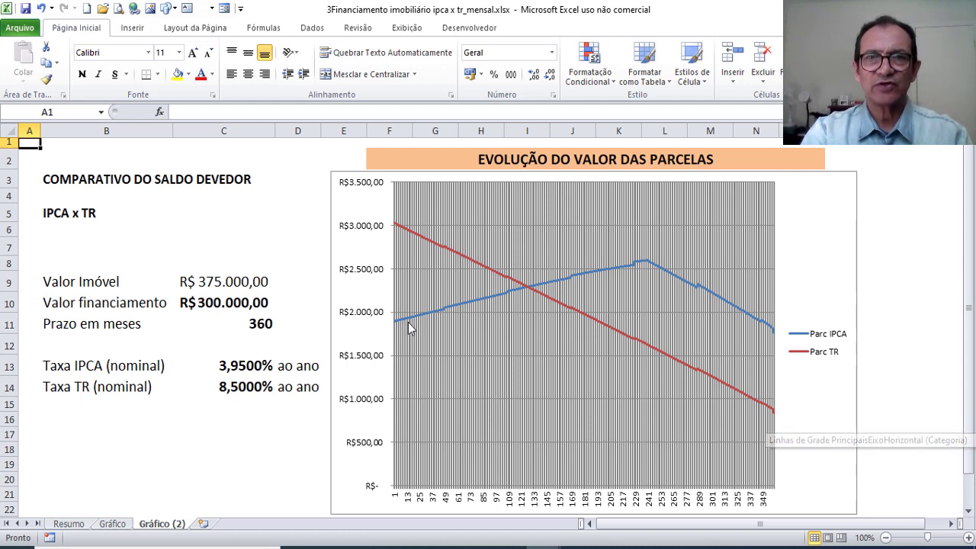
mouse_move(416, 330)
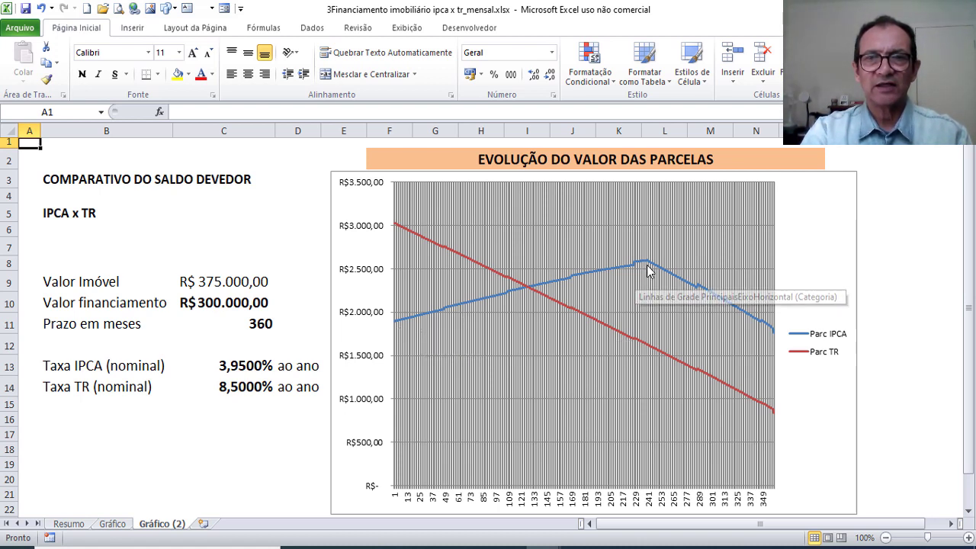
mouse_move(648, 271)
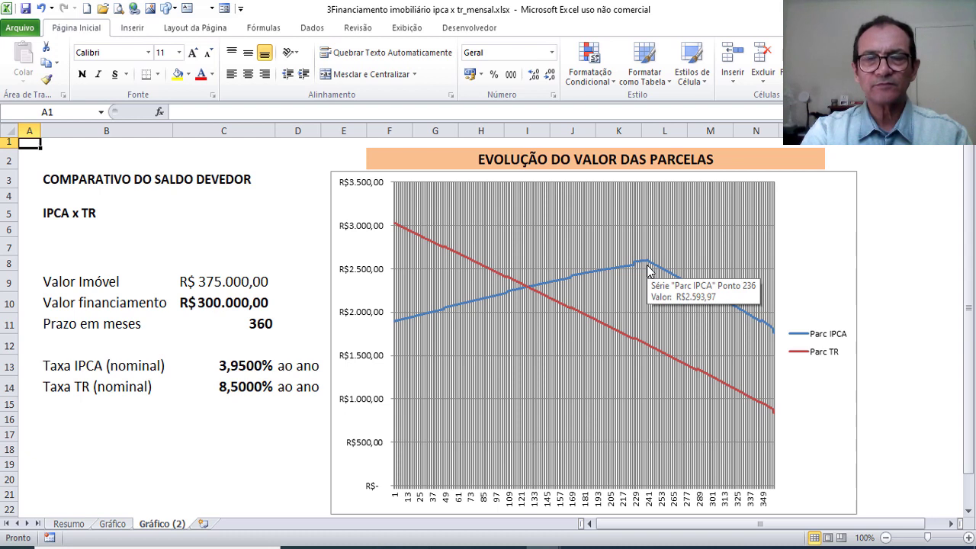